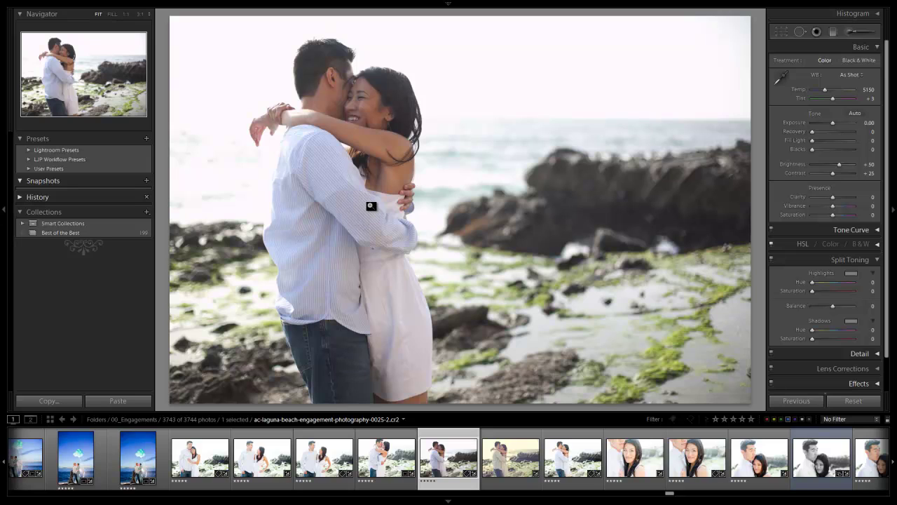
Cycle the loupe info overlay from file name and capture info to exposure details.
key("i")
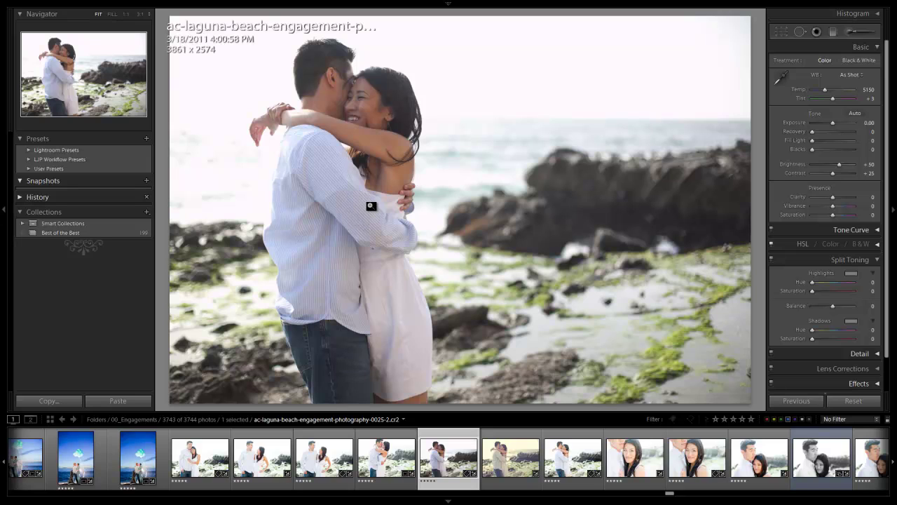
key("i")
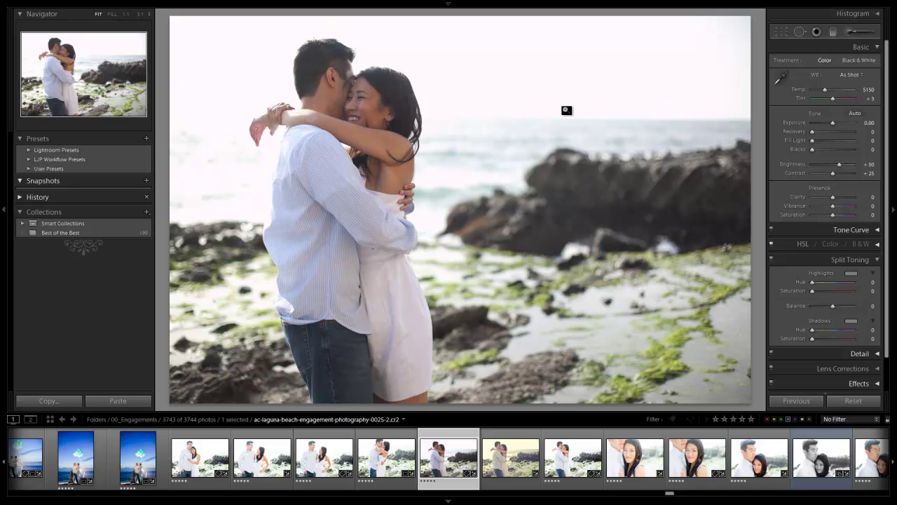
Convert the beach photo to black and white and enter Crop & Straighten.
key("v")
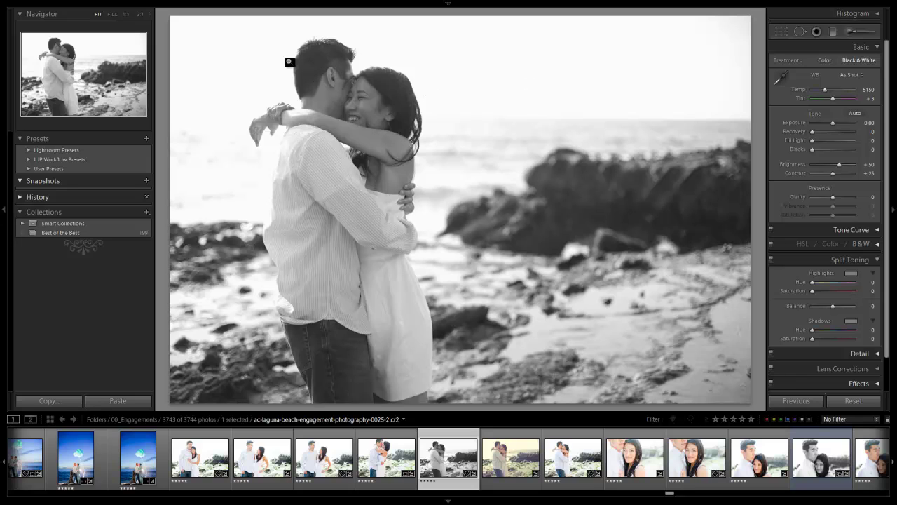
key("r")
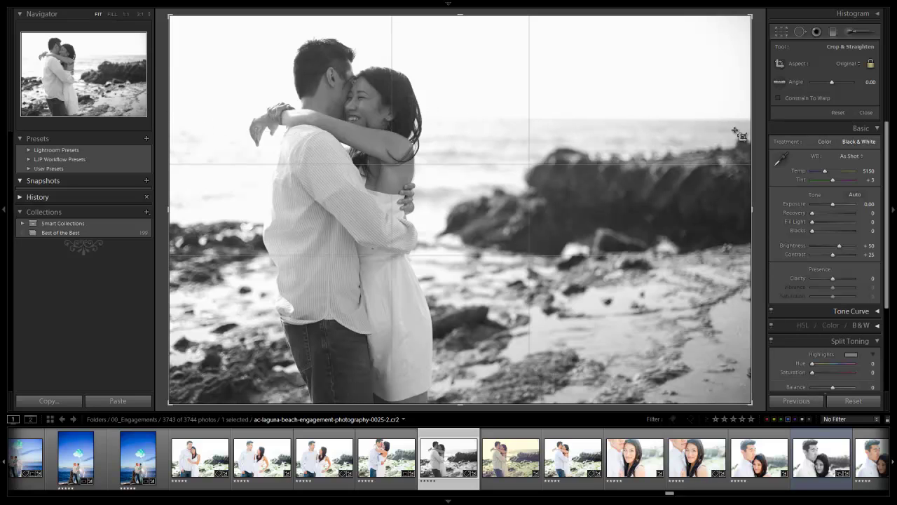
Level the sea horizon with the straighten tool and commit the -0.10 angle crop.
left_click_drag(159, 87, 159, 89)
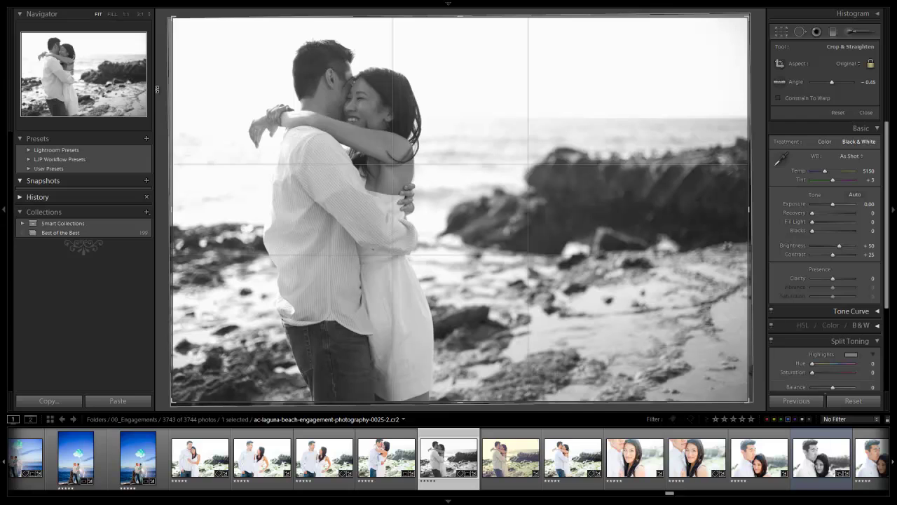
key("Return")
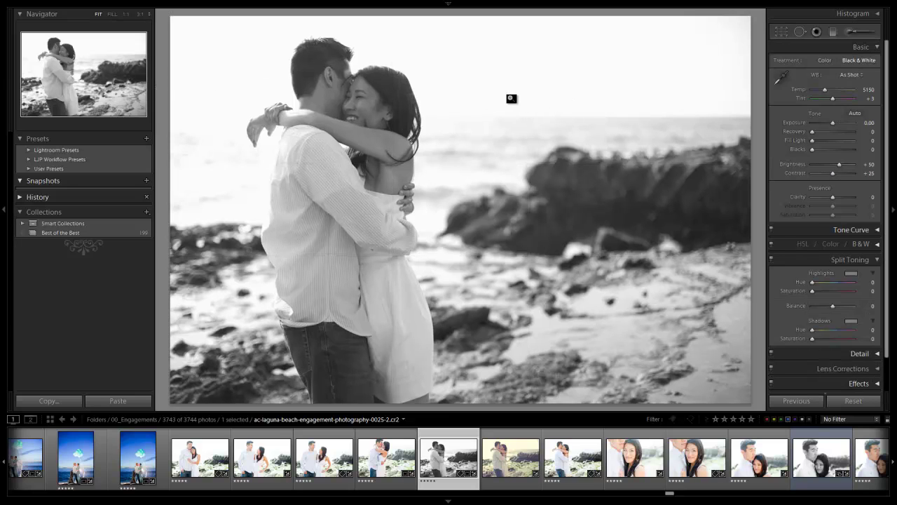
key("r")
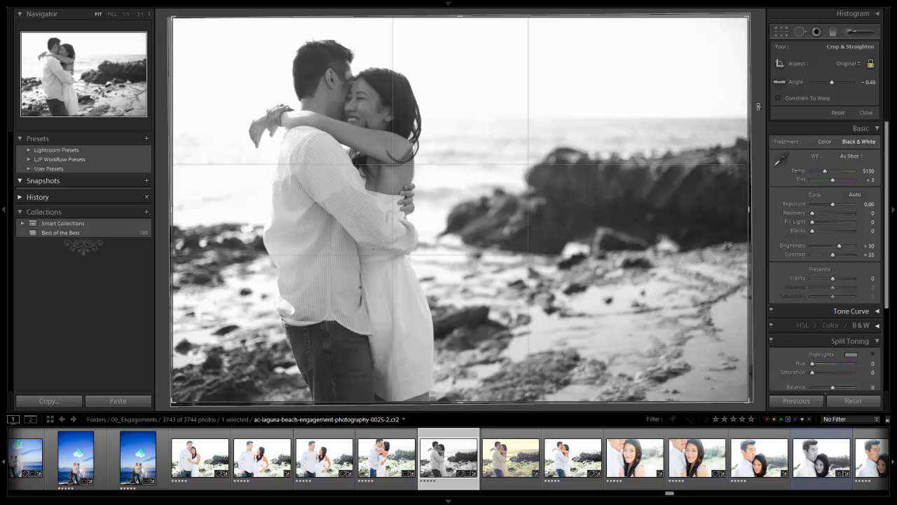
left_click(780, 82)
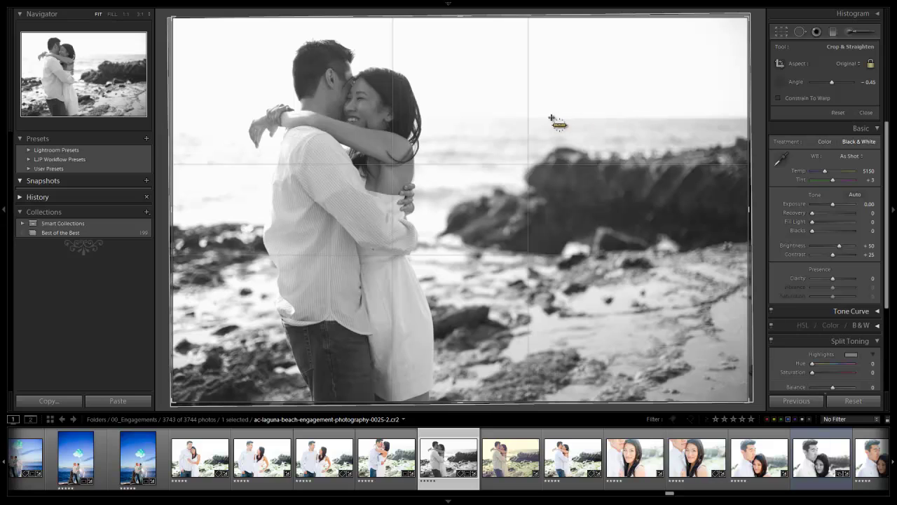
left_click_drag(538, 119, 692, 118)
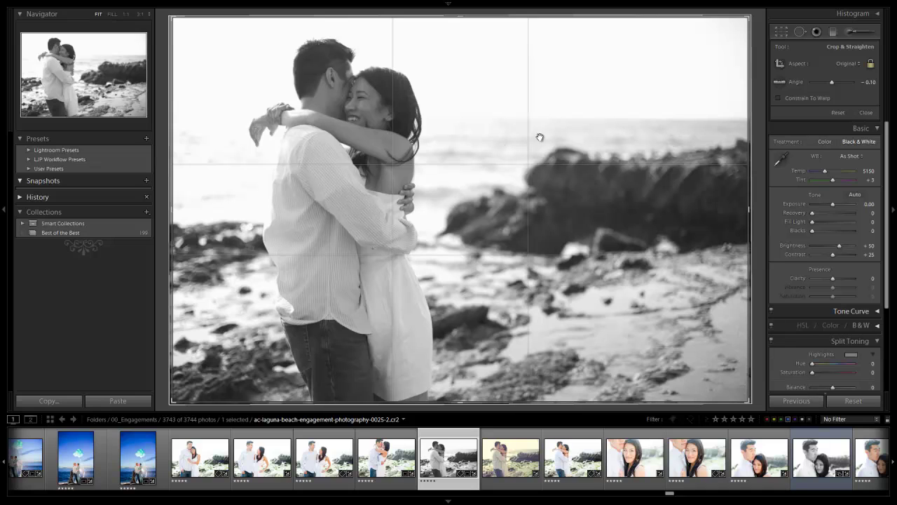
key("Return")
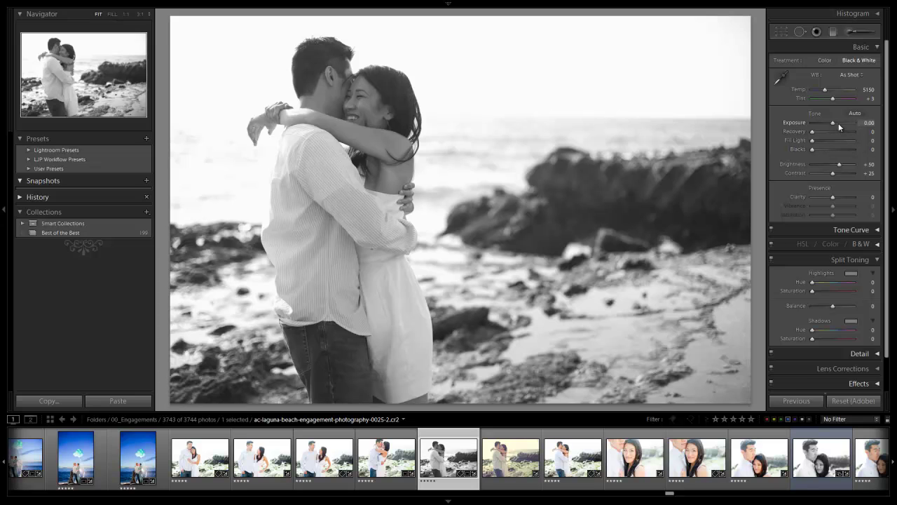
Raise Exposure to +0.36, Blacks to 10, Recovery to 30 and Brightness to +70.
key("Up")
key("Up")
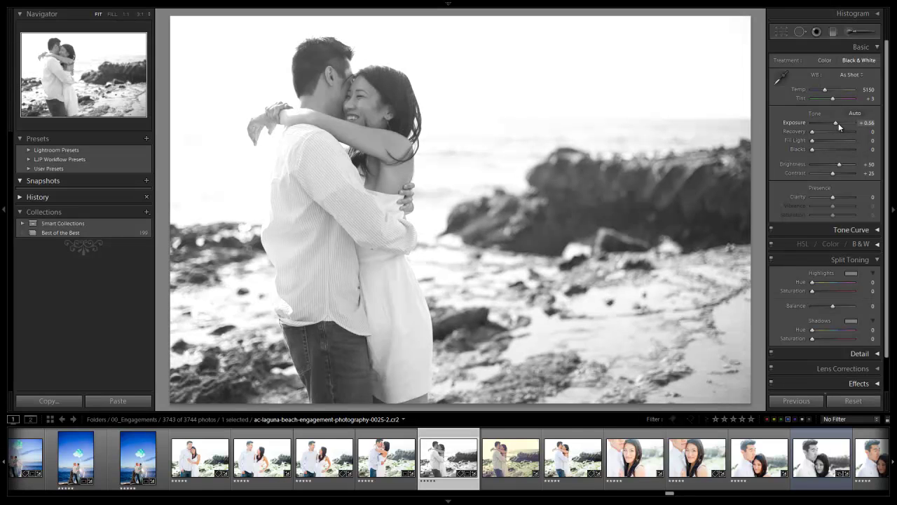
left_click(819, 148)
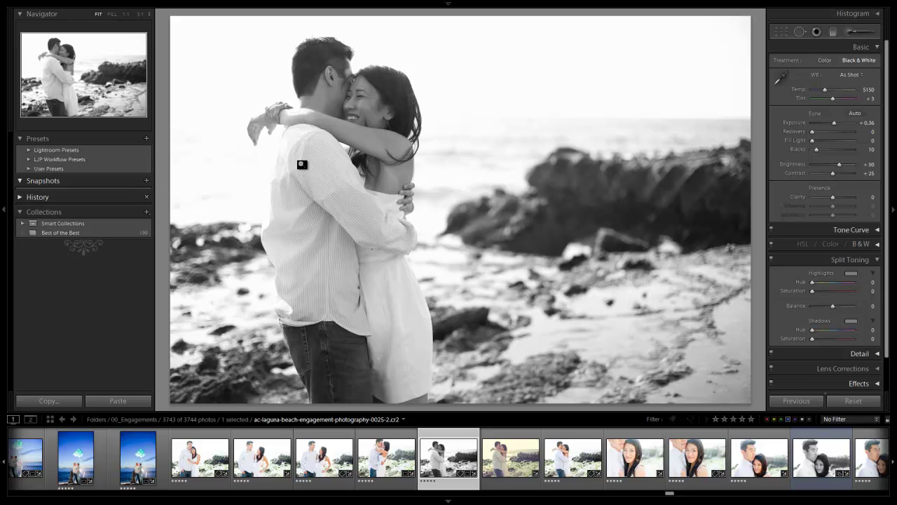
left_click(829, 131)
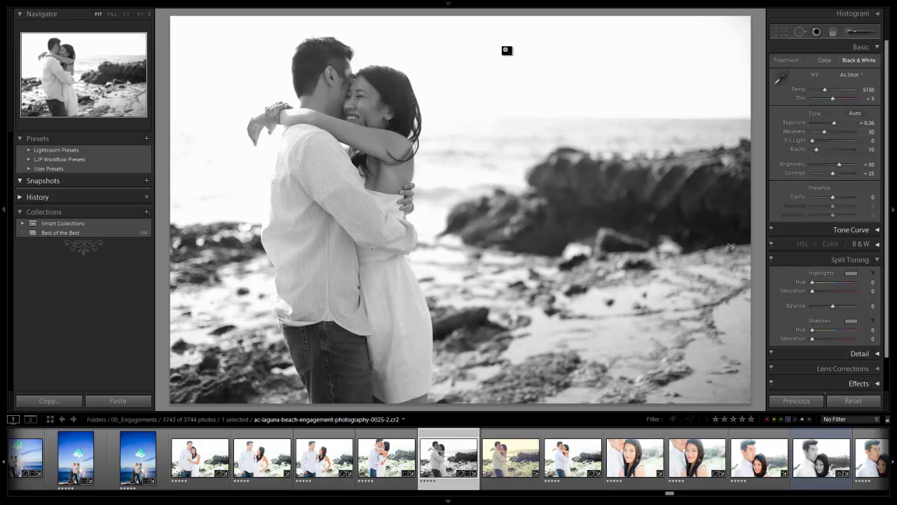
left_click(845, 164)
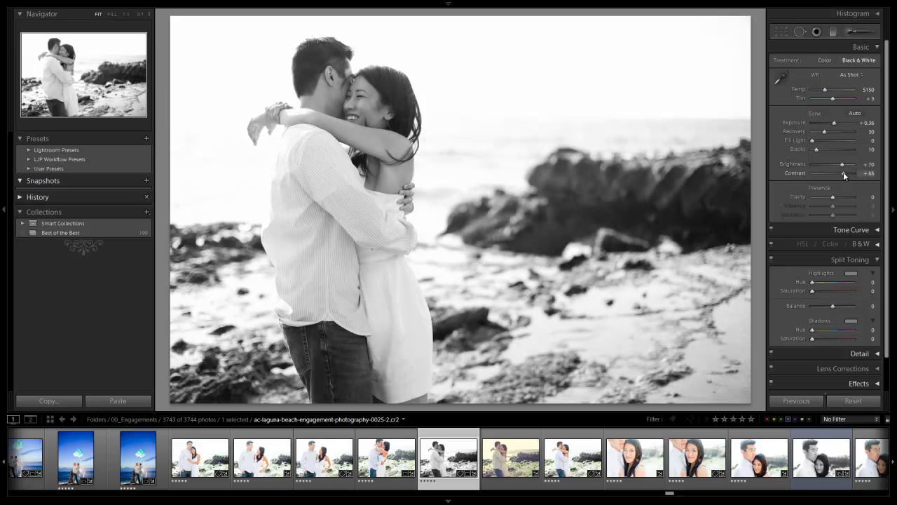
Try Clarity up to +60, then reset it and settle on −10 for a softer look.
left_click(837, 197)
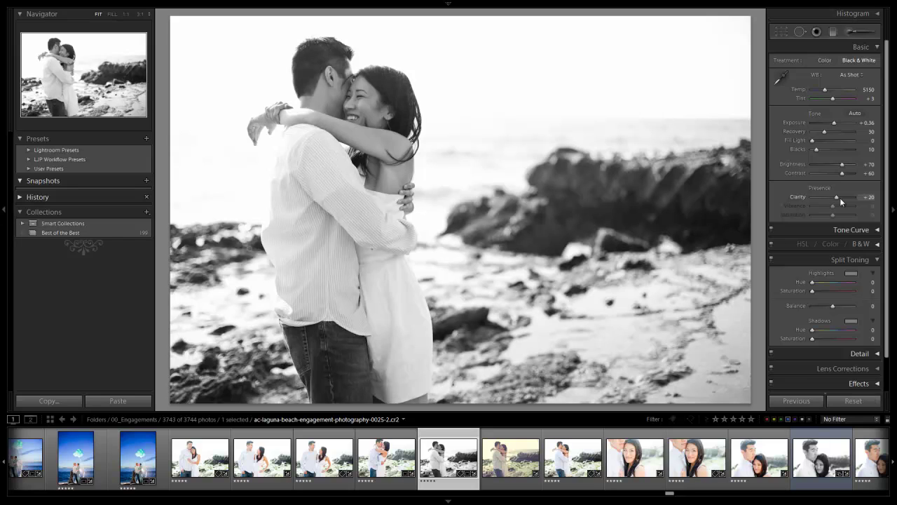
left_click(840, 198)
left_click(840, 198)
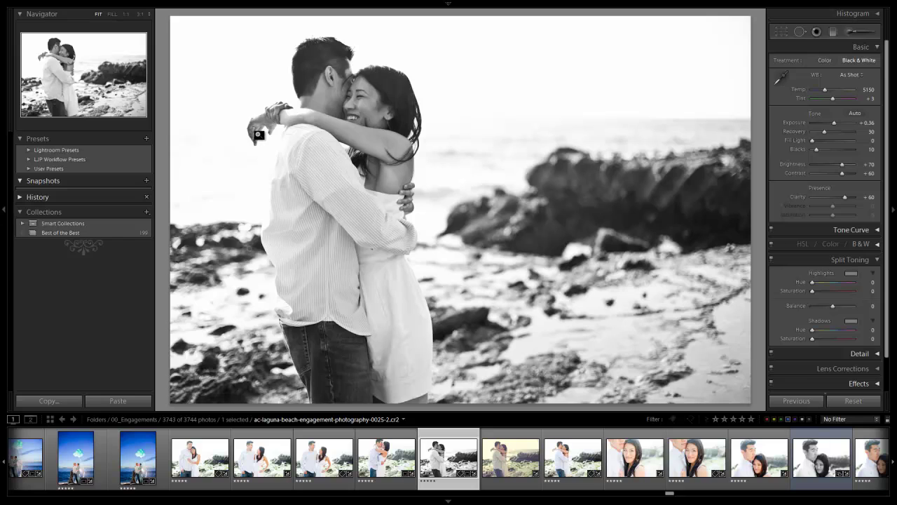
double_click(846, 197)
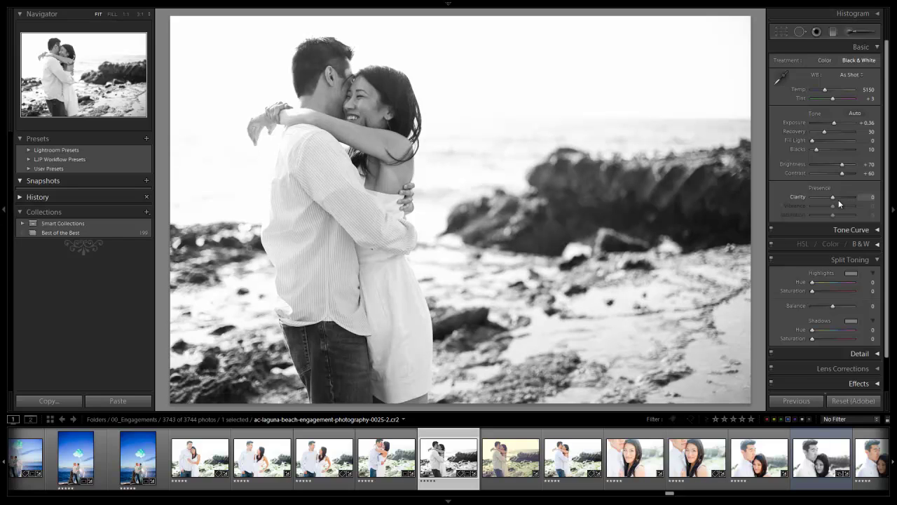
key("Down")
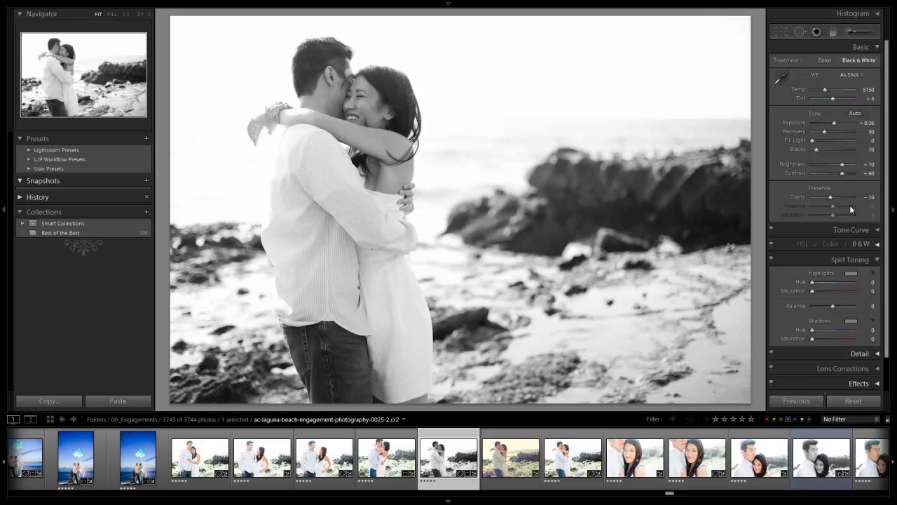
Switch the Tone Curve's point curve from Medium Contrast to Linear.
left_click(862, 47)
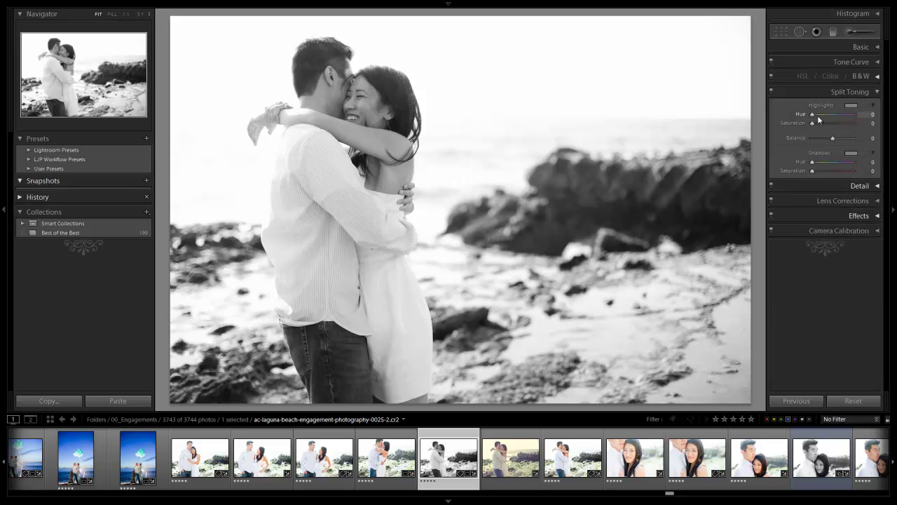
left_click(876, 63)
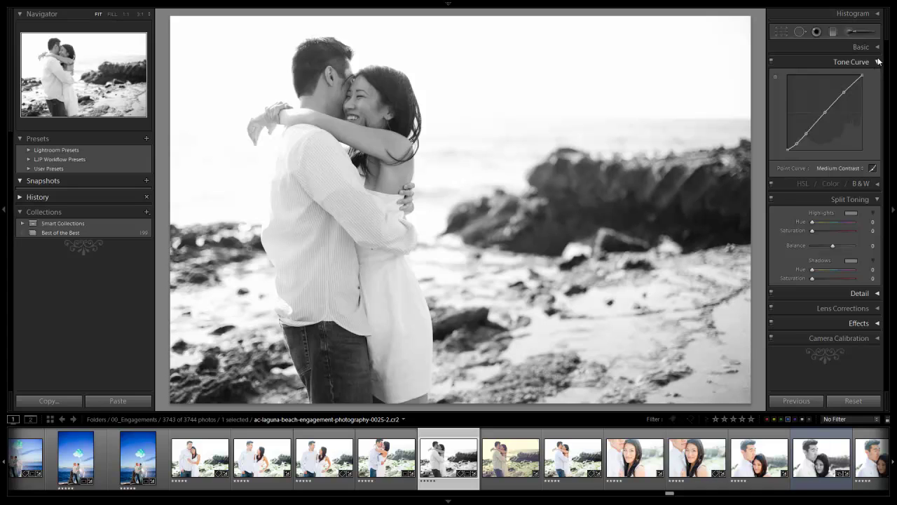
left_click(847, 169)
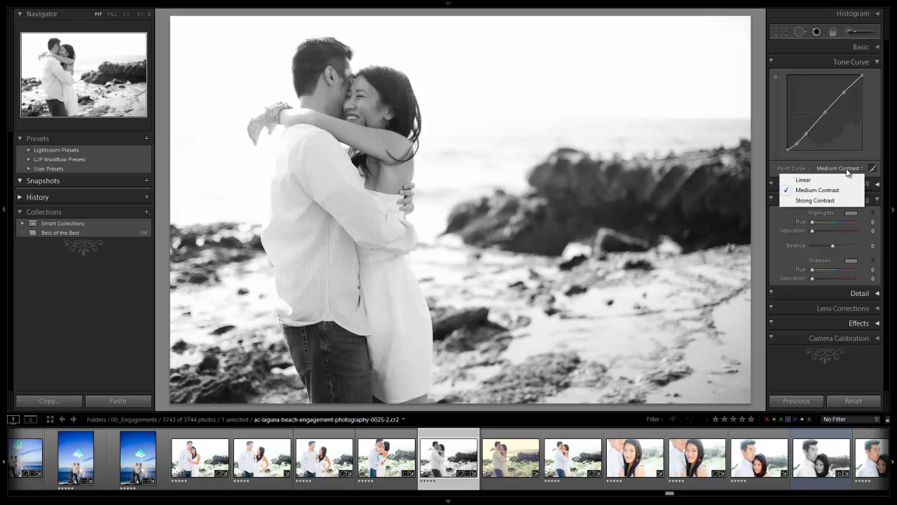
left_click(822, 183)
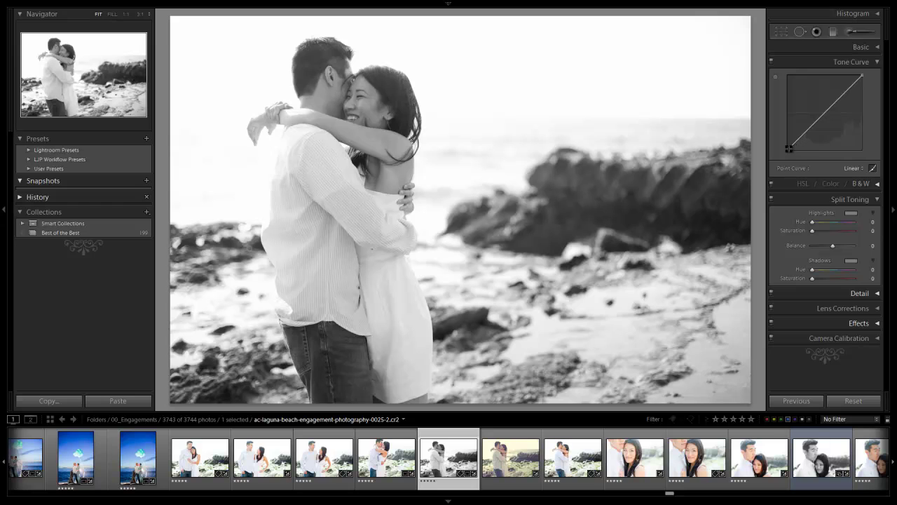
Lift the black point, pull in the white point and fine-tune the midtone curve points.
left_click_drag(787, 149, 828, 103)
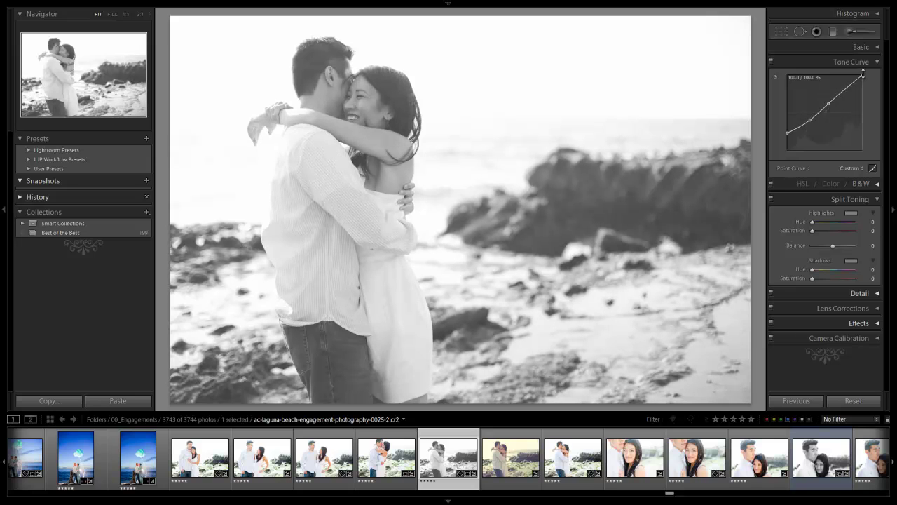
left_click_drag(861, 75, 857, 73)
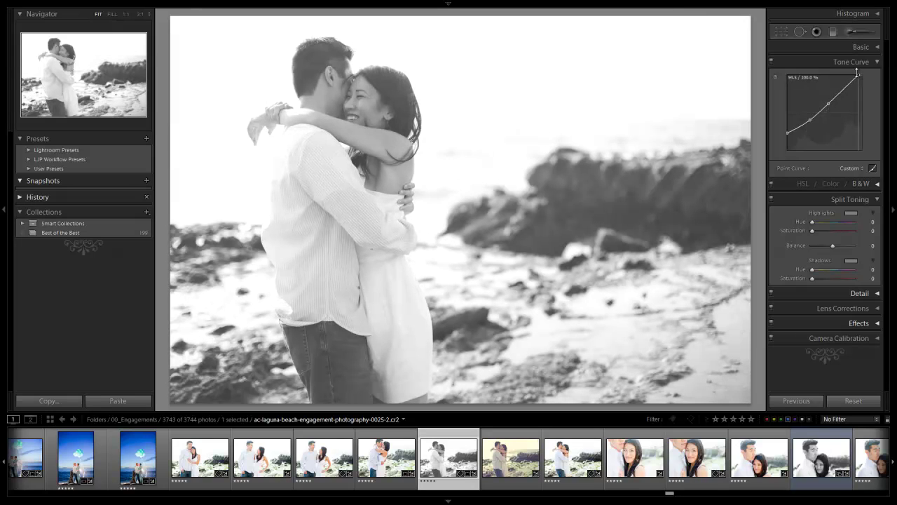
left_click_drag(828, 104, 809, 117)
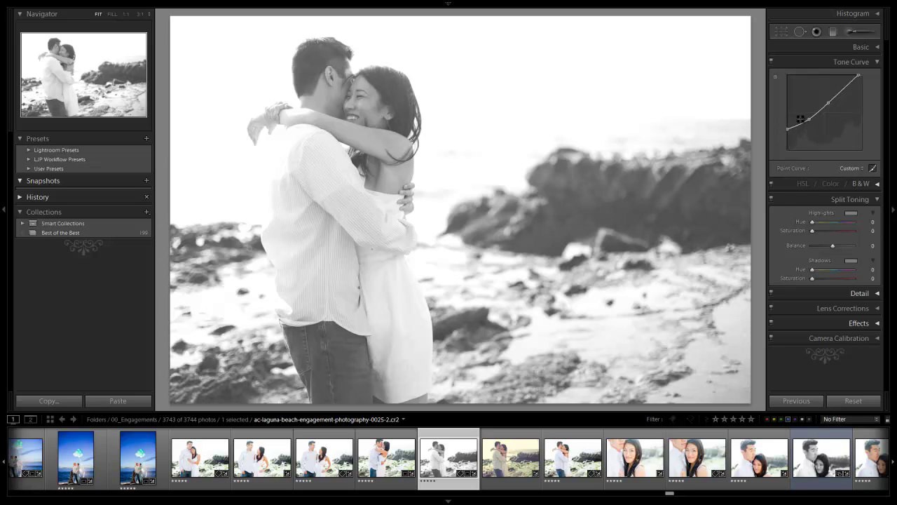
left_click_drag(810, 119, 805, 122)
left_click_drag(805, 122, 805, 115)
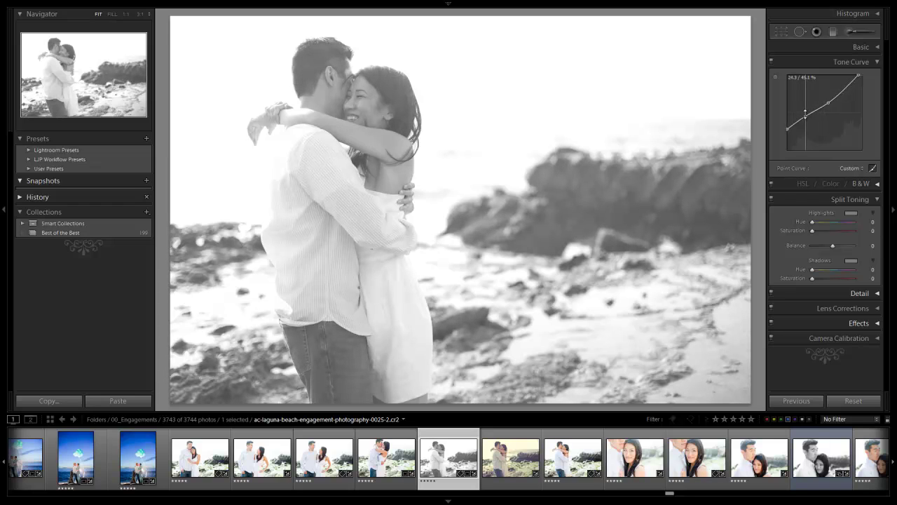
left_click_drag(806, 114, 806, 124)
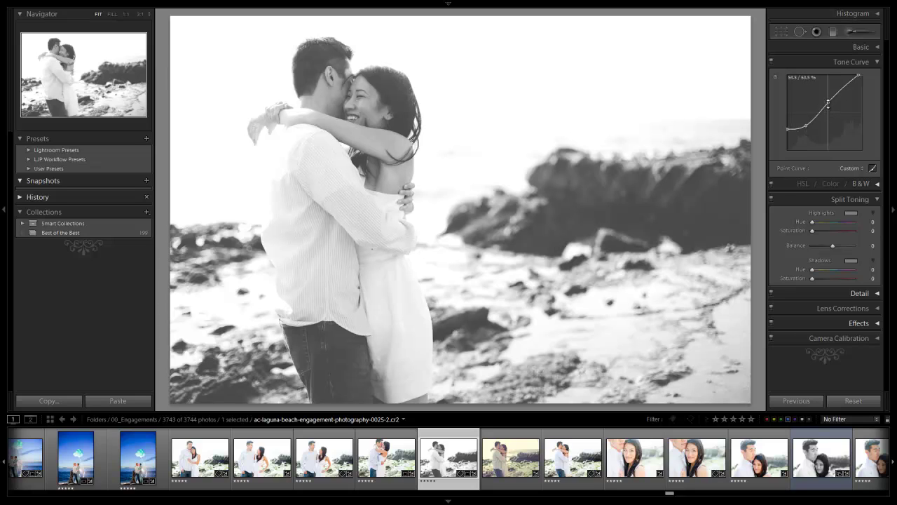
left_click_drag(828, 103, 828, 101)
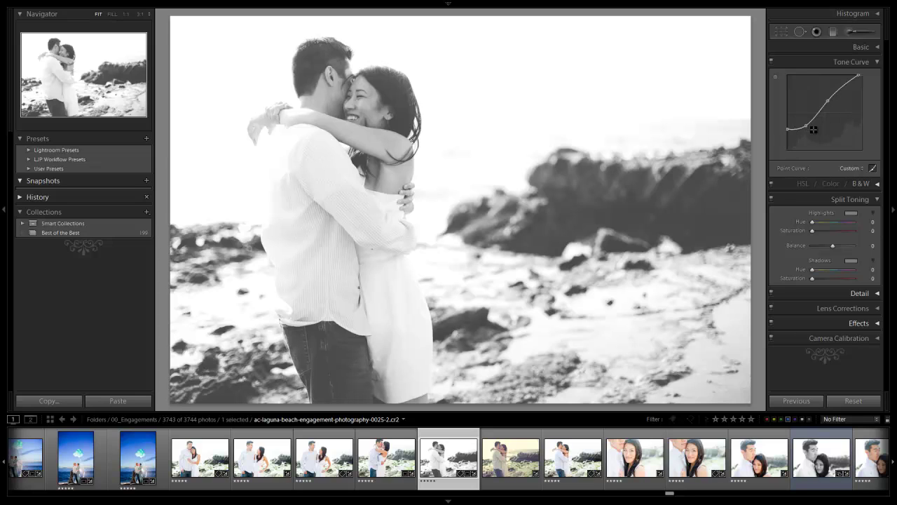
left_click_drag(807, 126, 807, 123)
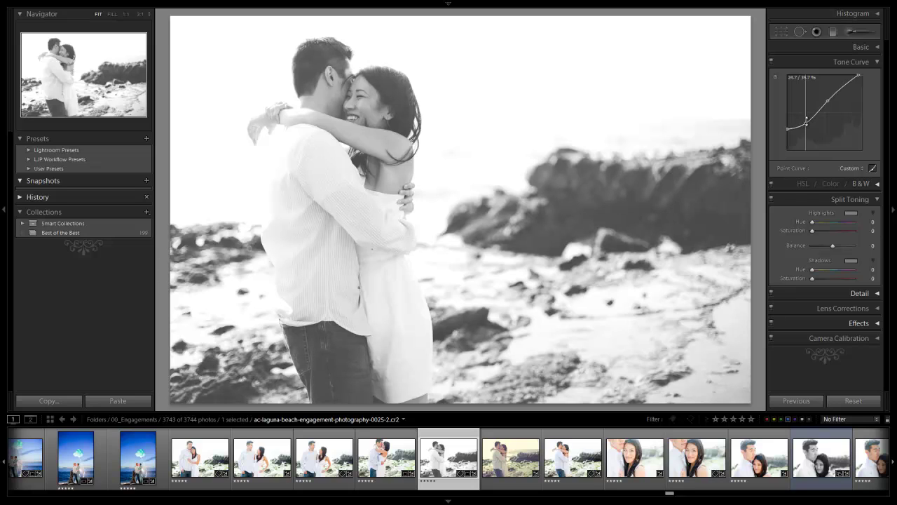
left_click_drag(807, 119, 807, 120)
Ease Contrast to +85 and Blacks to 12, then collapse the Split Toning and Basic panels.
left_click(870, 62)
left_click(876, 47)
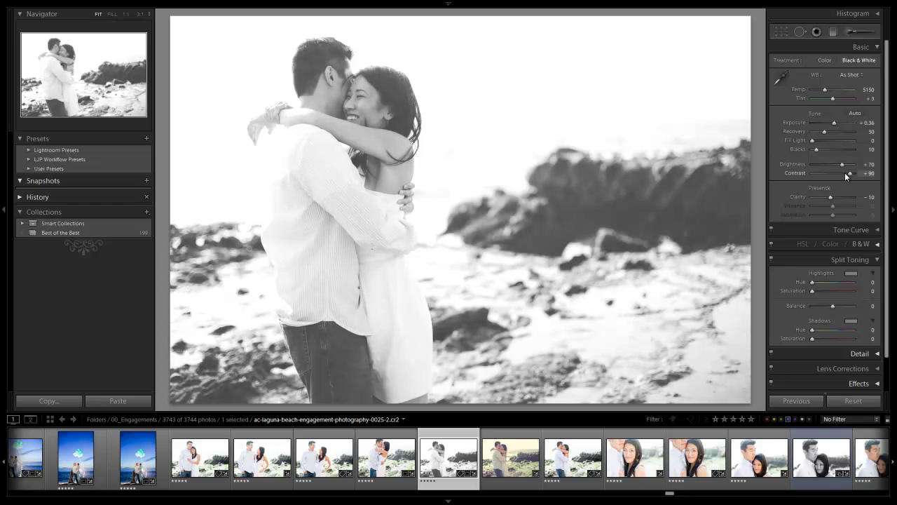
key("Down")
key("Down")
key("Up")
key("Up")
key("Up")
key("Up")
key("Up")
left_click(873, 260)
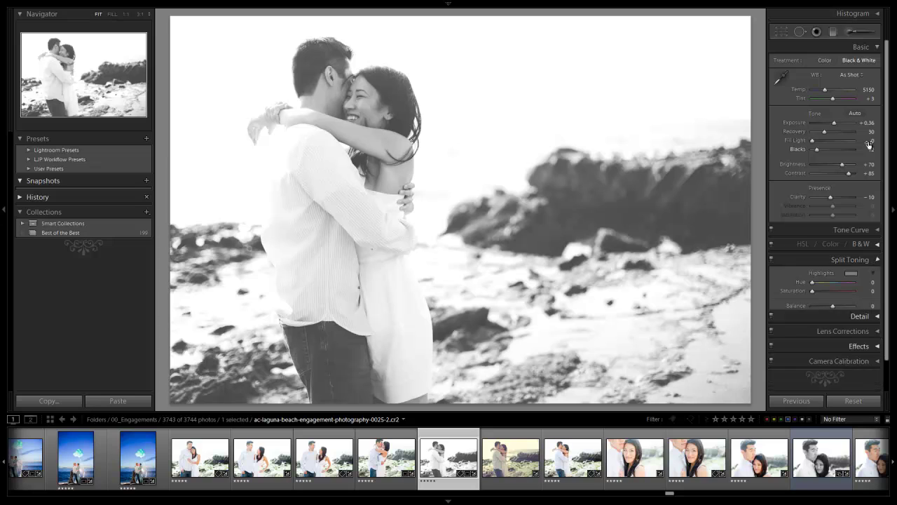
left_click(875, 47)
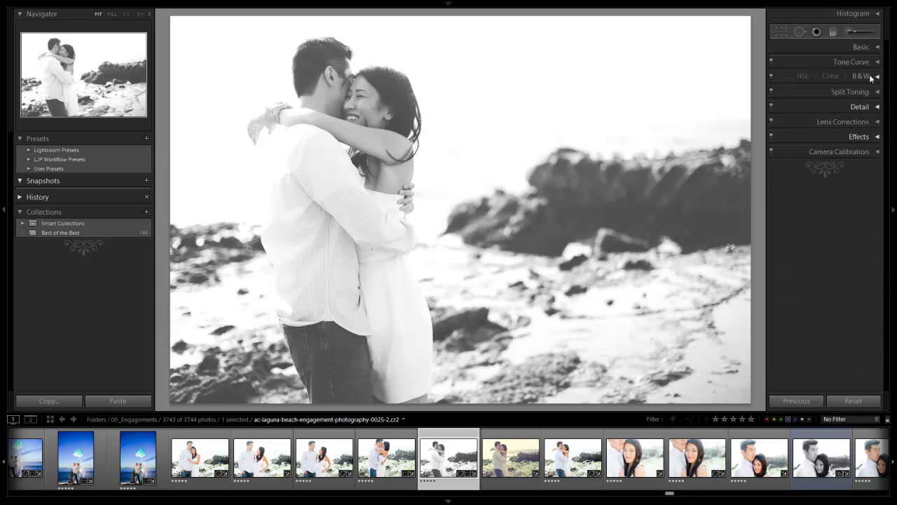
Try a −40 lens vignette in manual Lens Corrections, then reset Midpoint to 50 and Amount to 0.
left_click(871, 122)
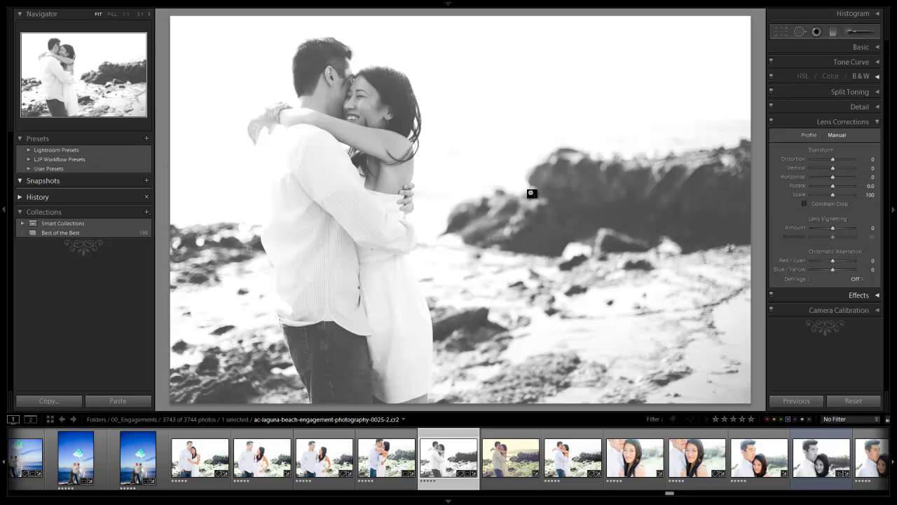
left_click(824, 227)
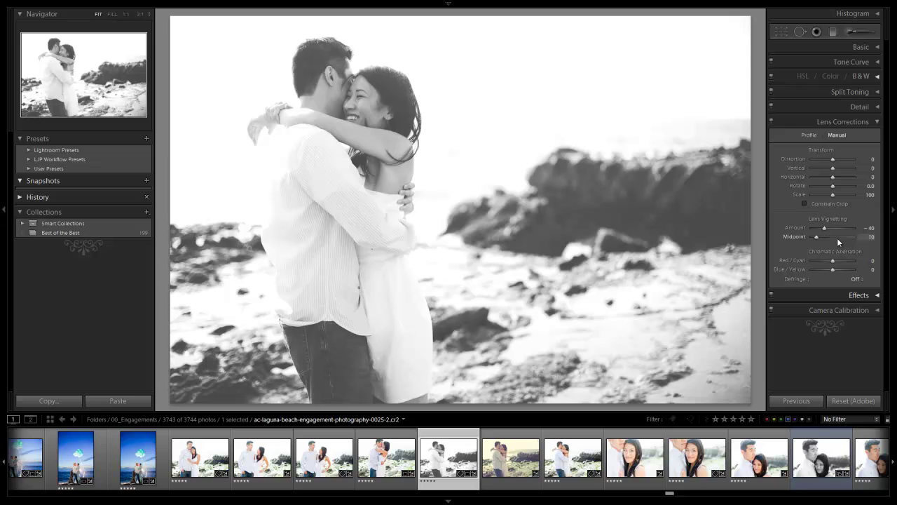
key("Down")
key("Down")
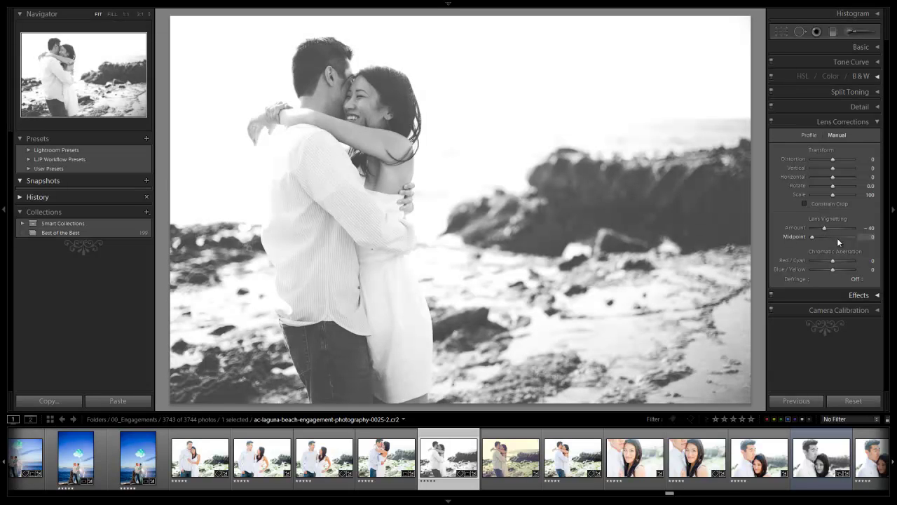
double_click(837, 238)
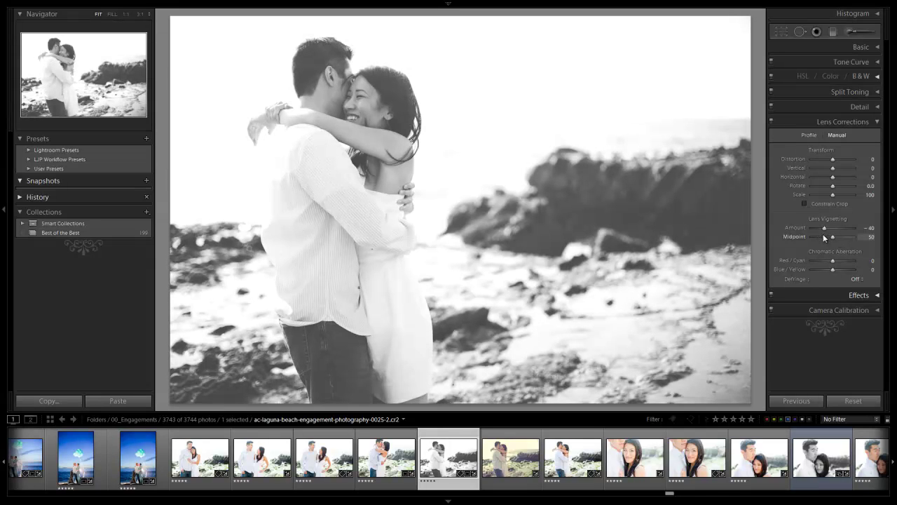
double_click(825, 230)
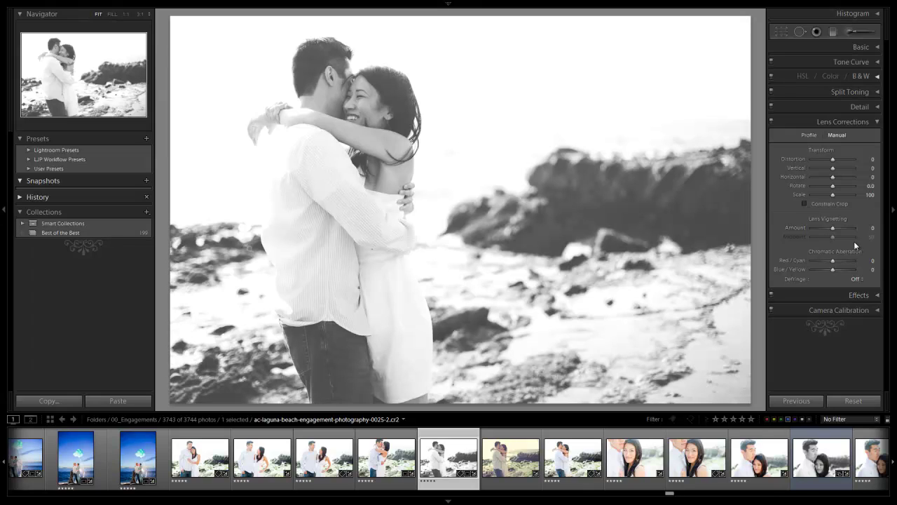
In the Detail panel, zoom to 1:1 on the couple's faces and raise sharpening Amount toward 70.
left_click(865, 123)
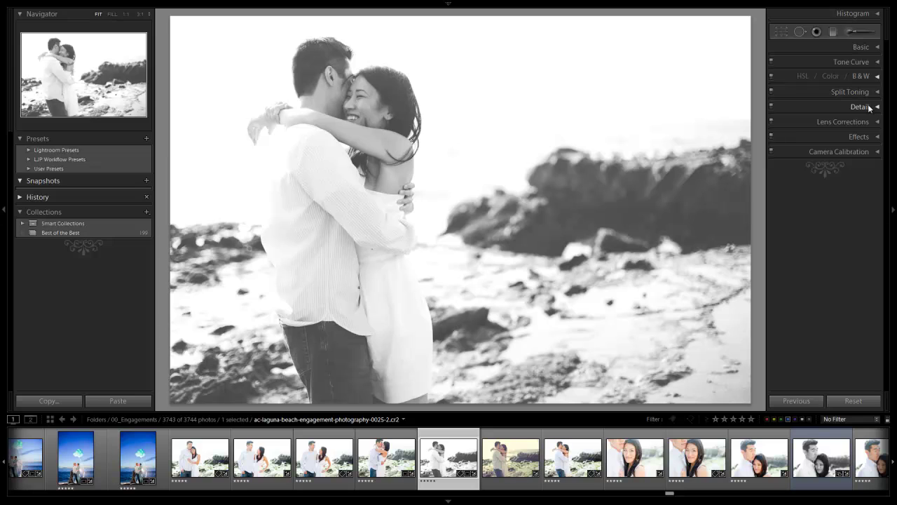
left_click(869, 107)
left_click(349, 94)
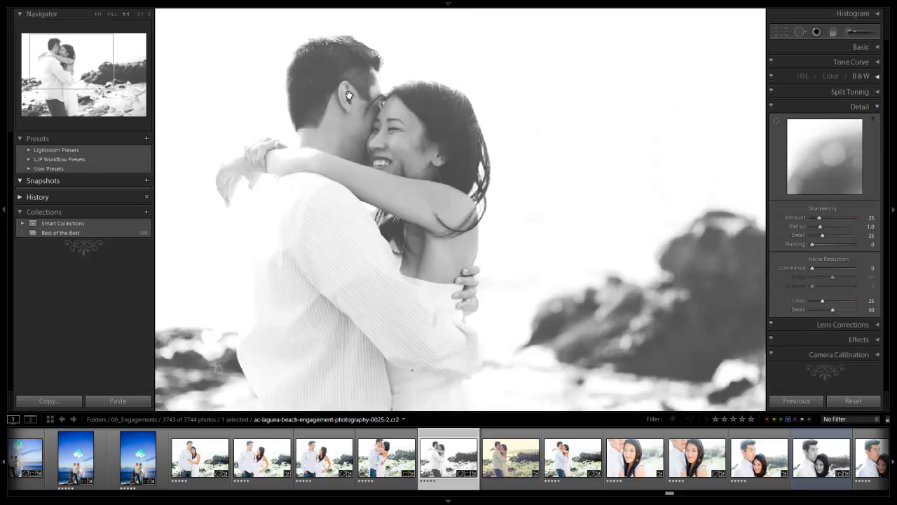
key("shift")
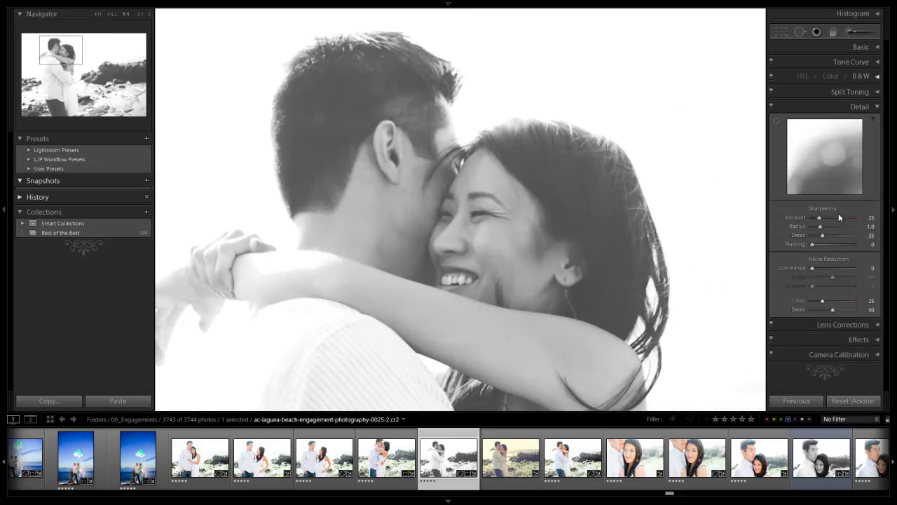
key("Up")
key("Up")
key("Up")
key("Up")
key("Up")
key("Up")
key("Up")
key("Up")
key("Up")
key("Up")
key("Up")
key("Up")
key("Up")
key("Up")
key("Up")
key("Up")
key("Up")
key("Up")
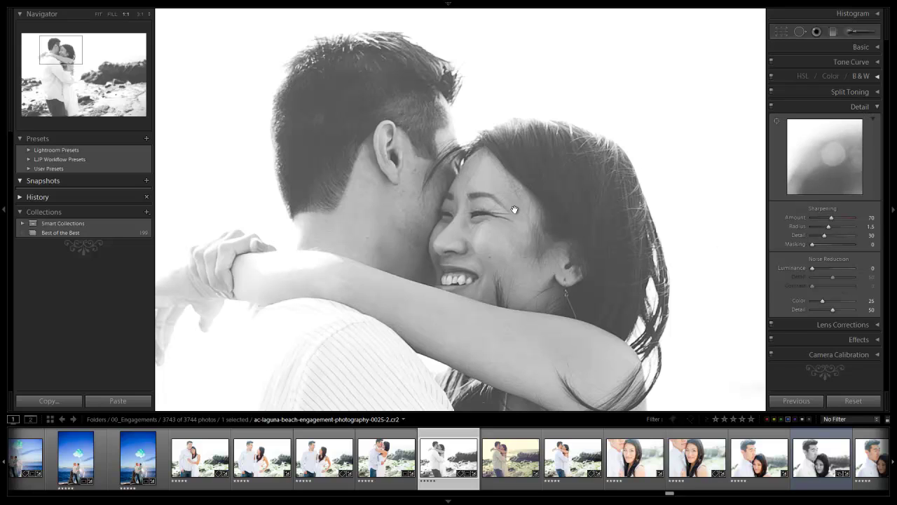
Open the Effects panel and add grain at Amount 40, checking it at 1:1 on the woman's face.
left_click(862, 107)
left_click(870, 136)
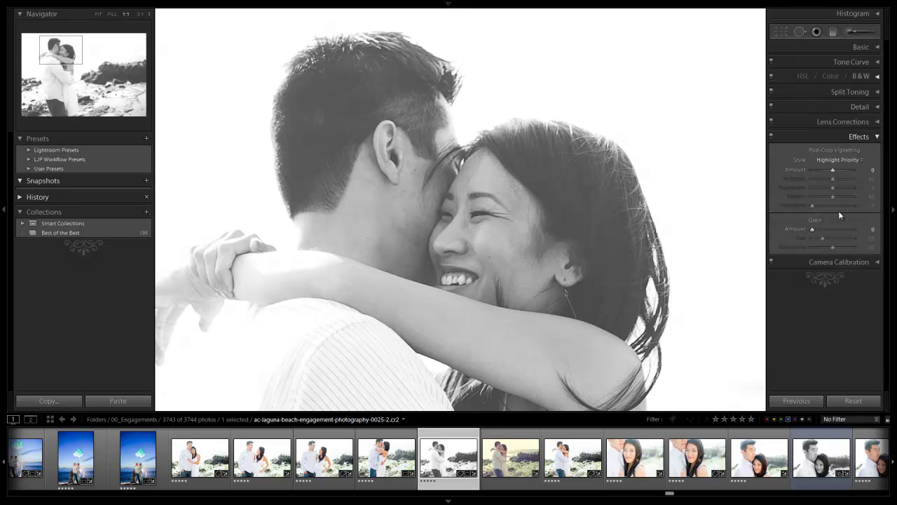
left_click(631, 239)
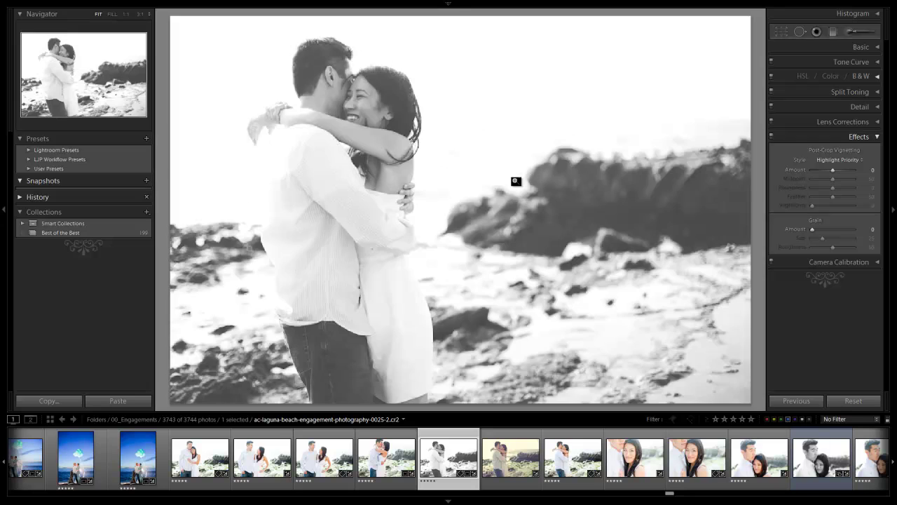
left_click(345, 80)
left_click(838, 230)
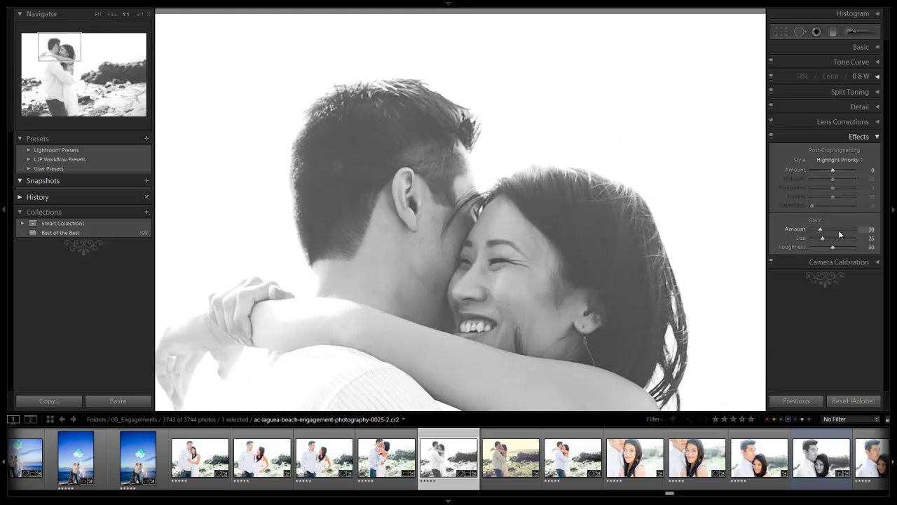
Reset grain to 0, inspect the couple's faces close up, then fit the whole photo.
left_click(612, 211)
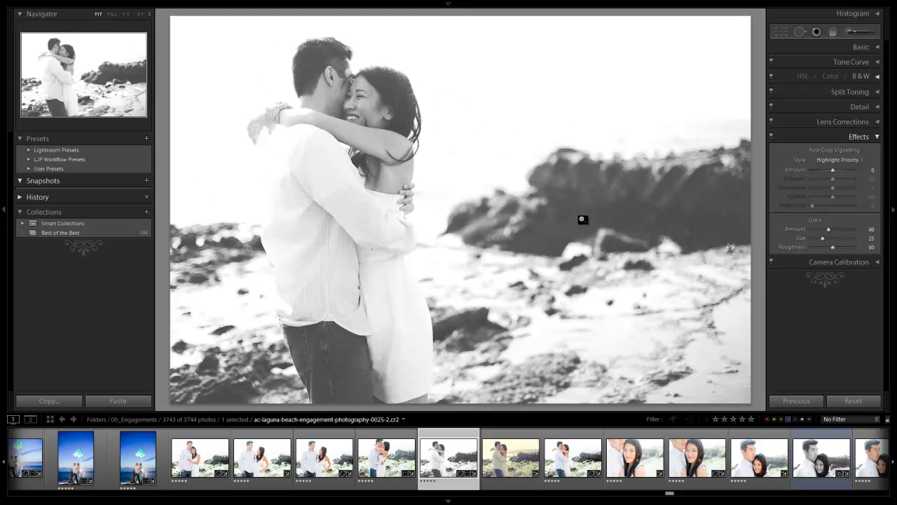
double_click(837, 229)
left_click(409, 109)
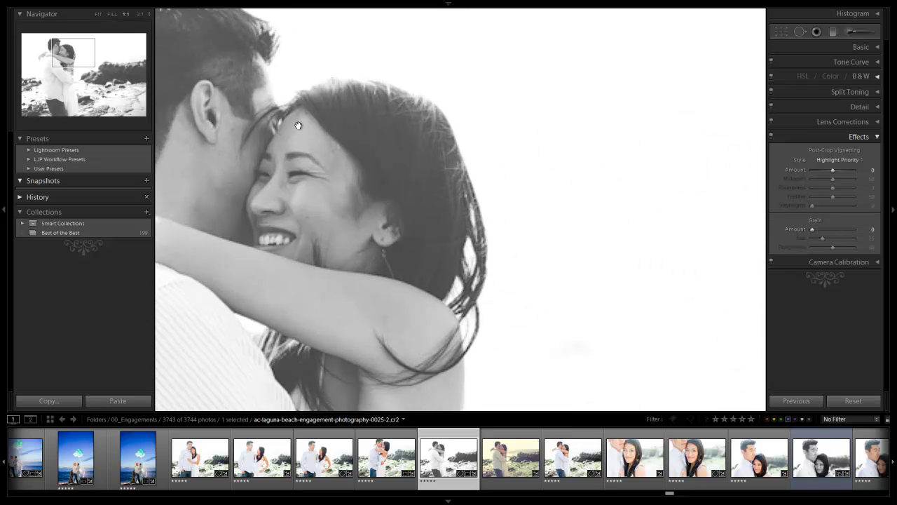
left_click_drag(298, 125, 407, 139)
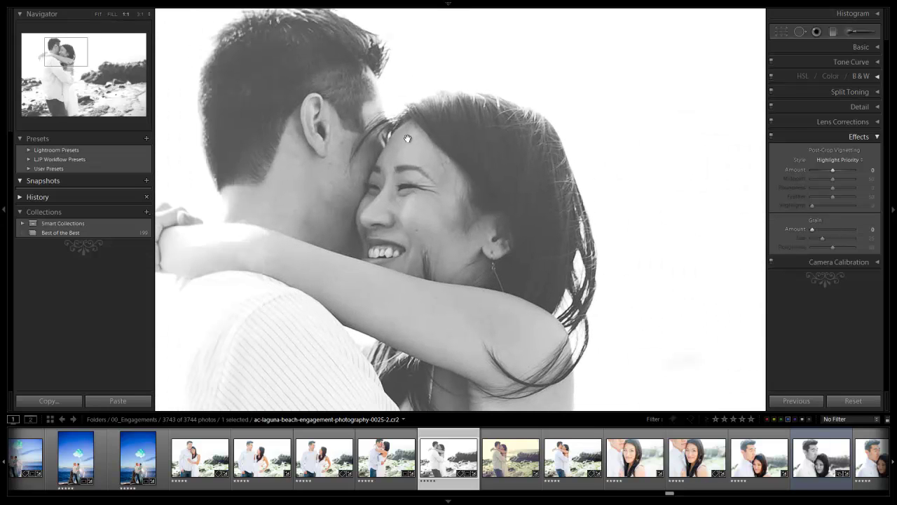
left_click(408, 190)
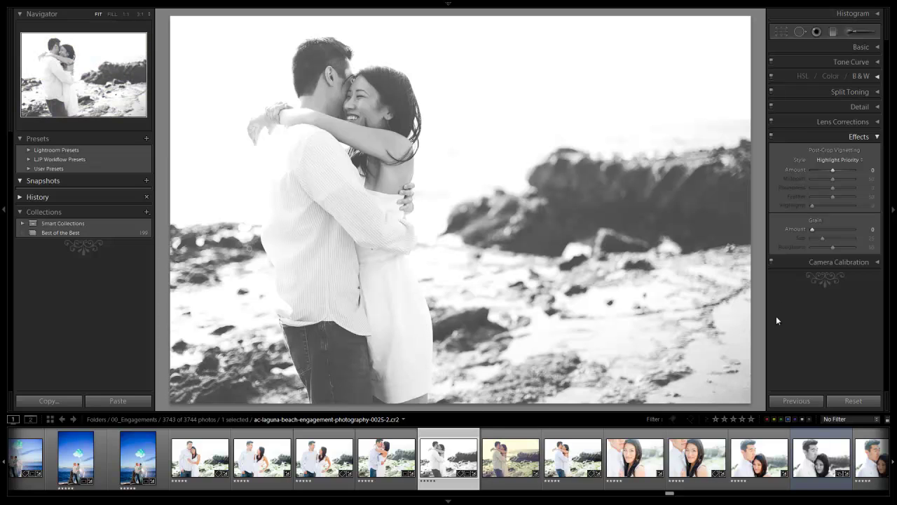
Collapse the Effects panel and save the current look as a snapshot named 'Faded Black and White'.
left_click(879, 142)
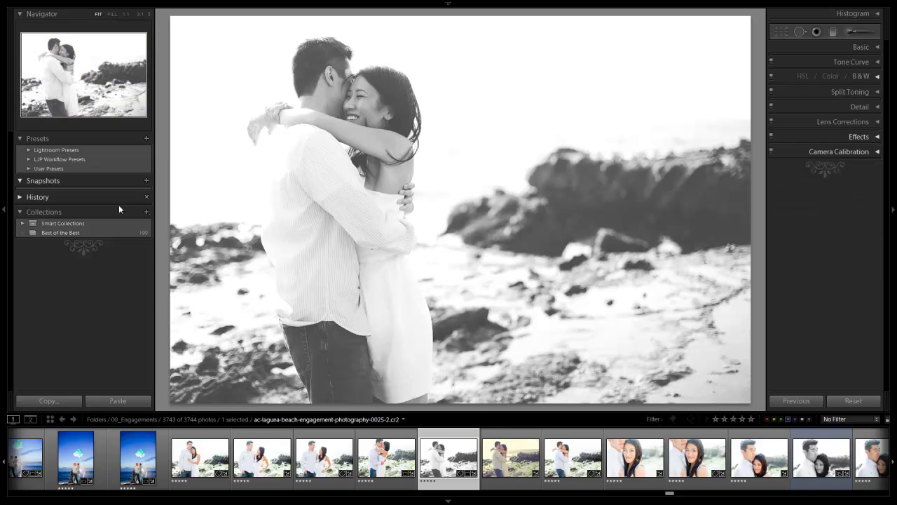
left_click(147, 180)
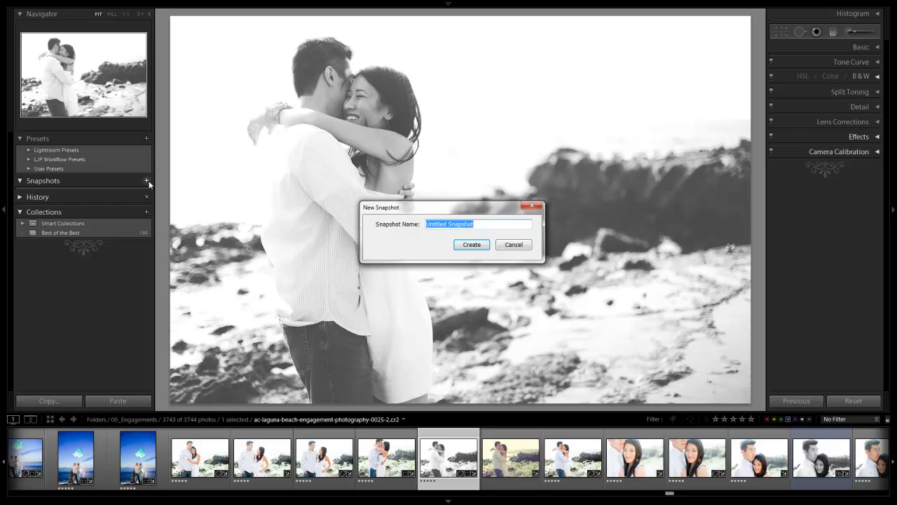
type("Fo")
type("ded Black and White")
key("Return")
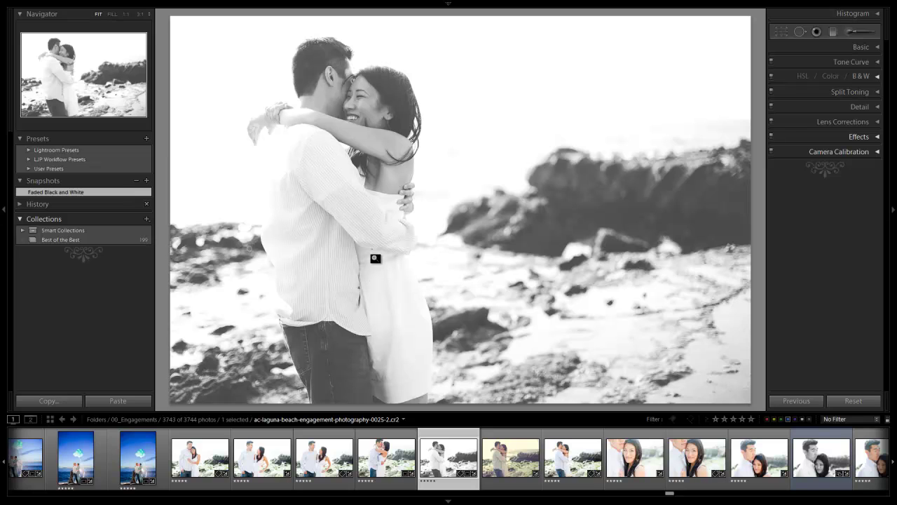
Switch to the Before view and add a second snapshot named 'Original Image'.
key("backslash")
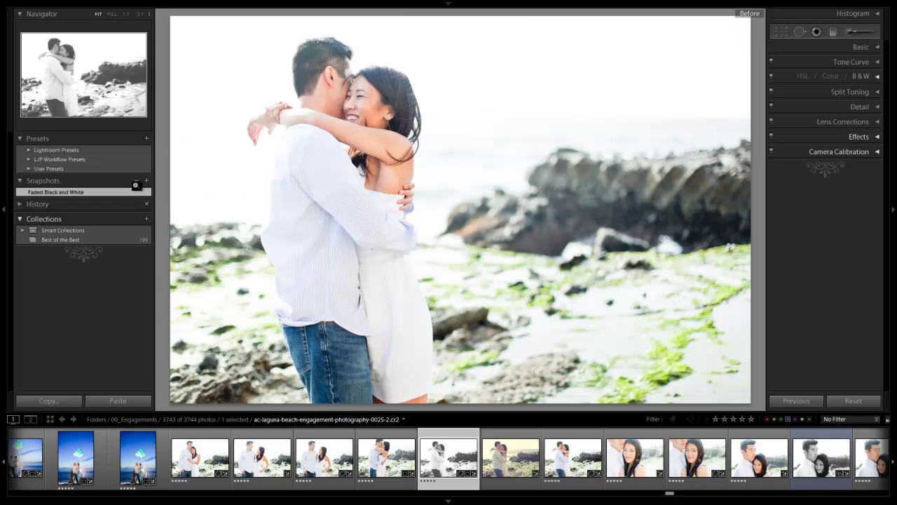
left_click(146, 181)
type("01")
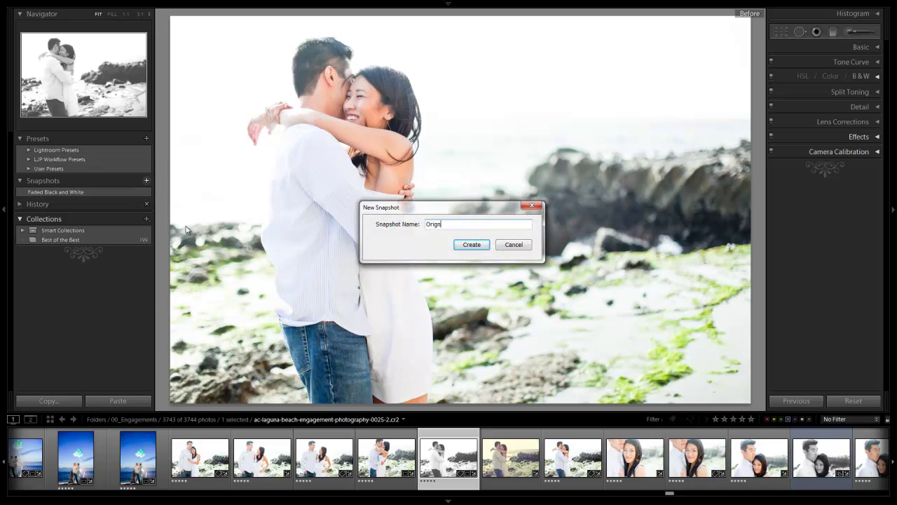
key("Return")
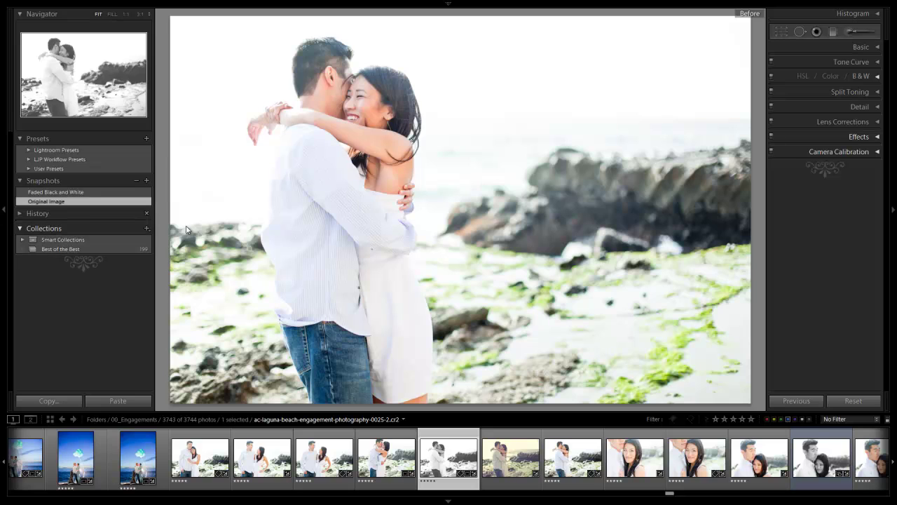
Reset the photo to its unedited colour and update the 'Original Image' snapshot with those settings.
left_click(851, 400)
right_click(93, 202)
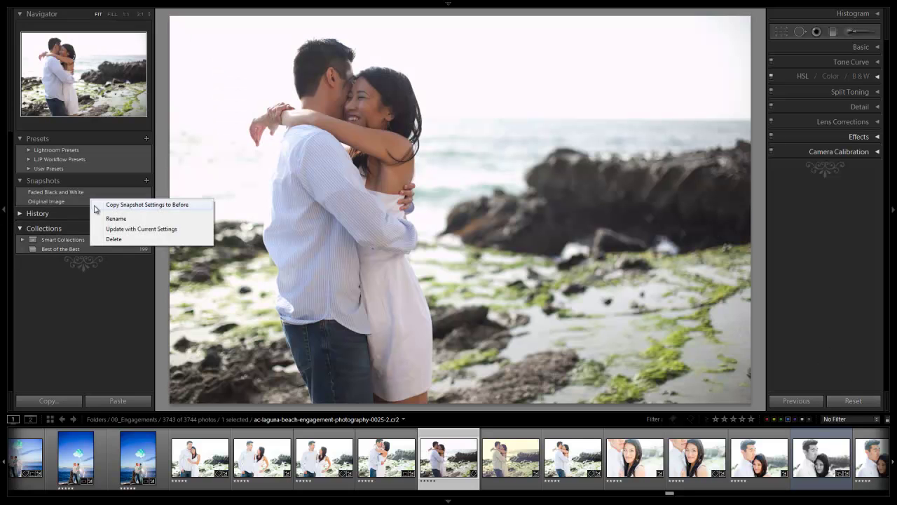
left_click(123, 228)
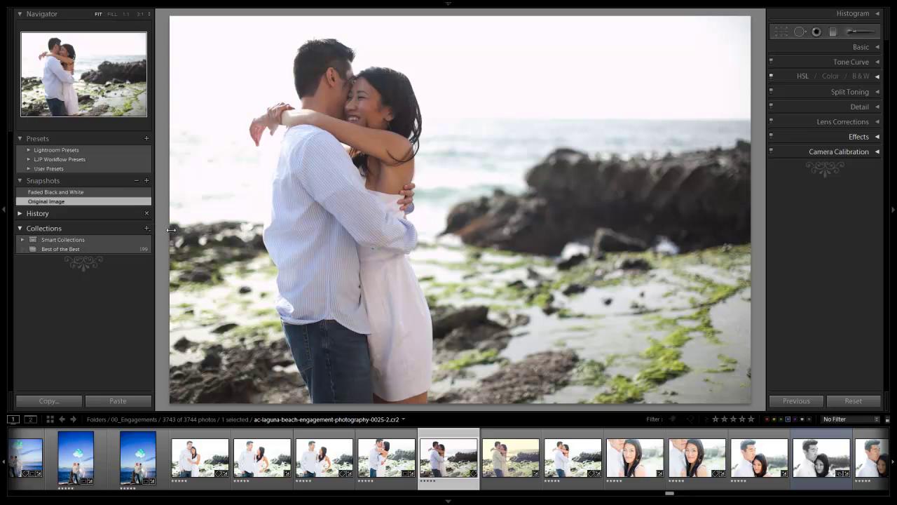
left_click(74, 193)
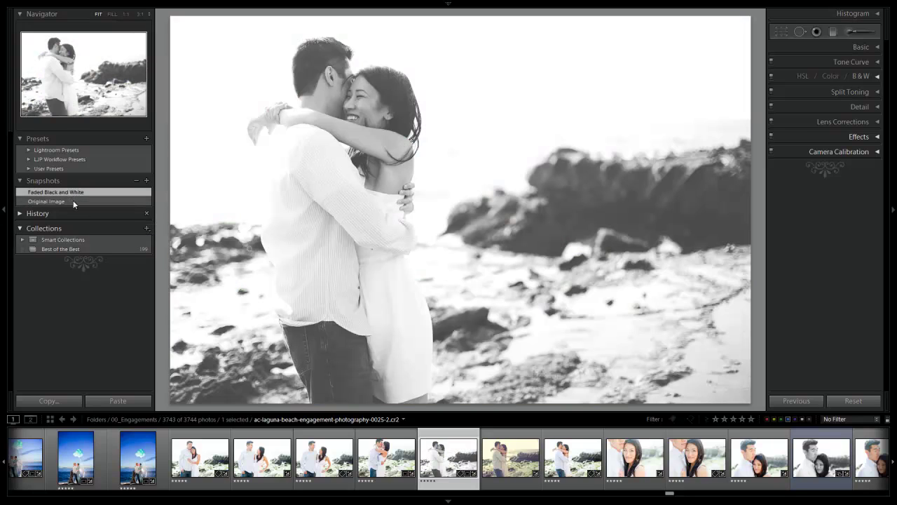
left_click(73, 201)
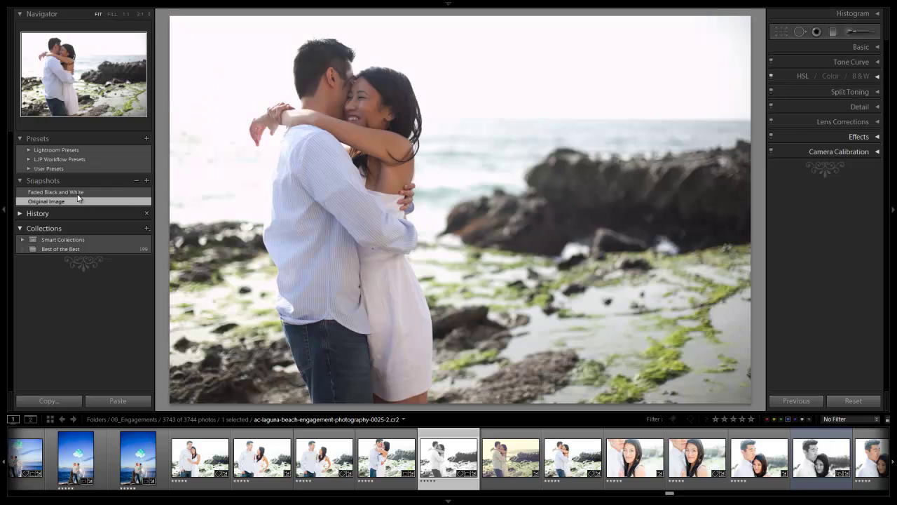
left_click(77, 194)
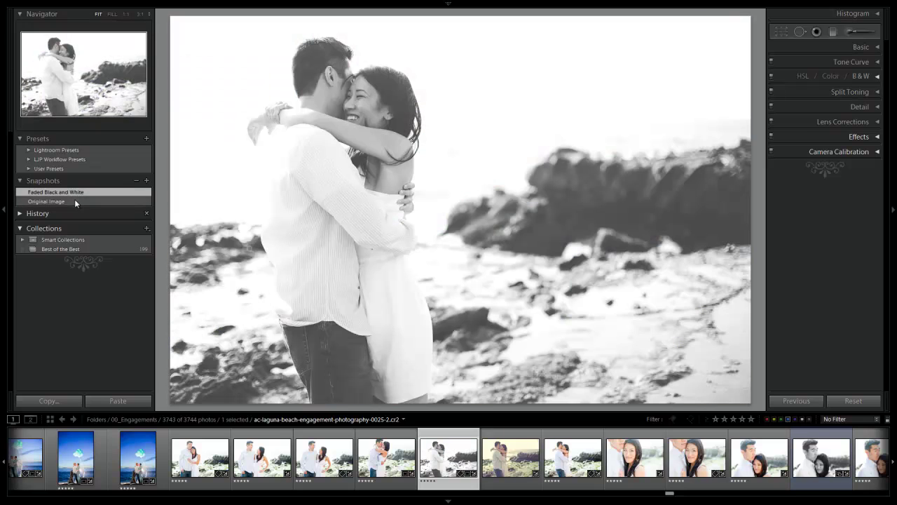
left_click(74, 201)
left_click(77, 193)
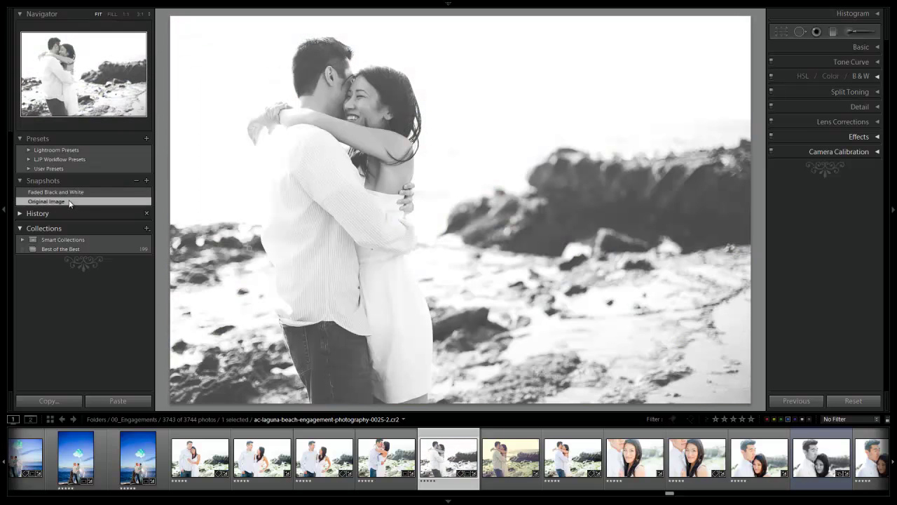
left_click(73, 201)
left_click(77, 194)
left_click(73, 201)
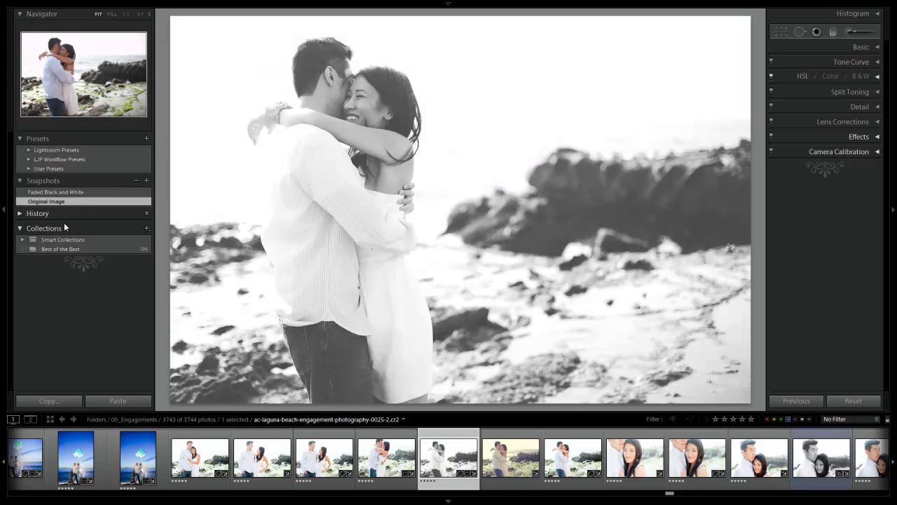